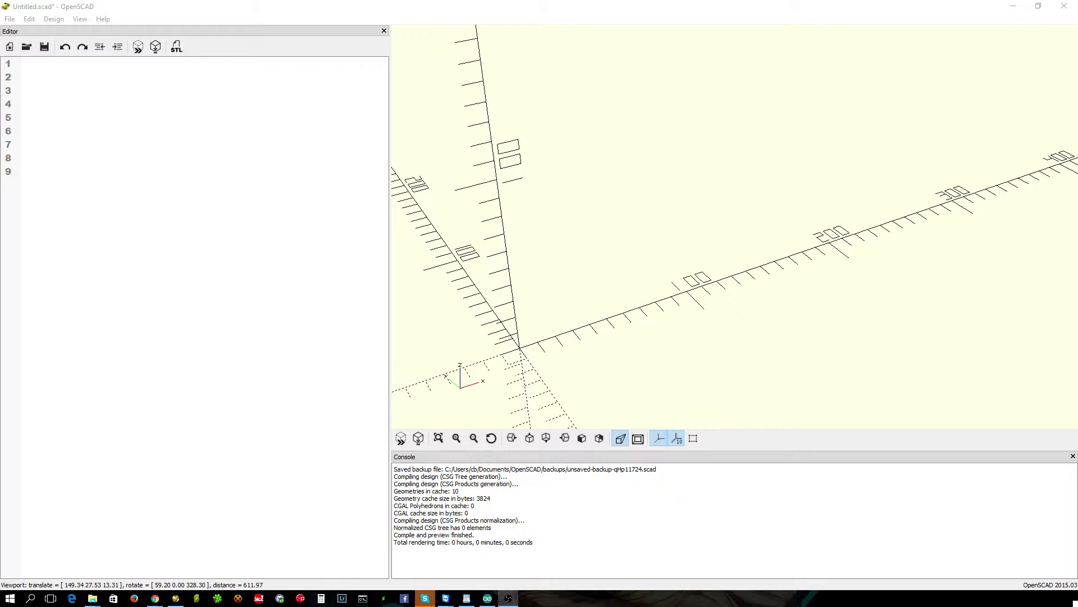
Add blank lines to the empty script and return the cursor to line 10
left_click(113, 264)
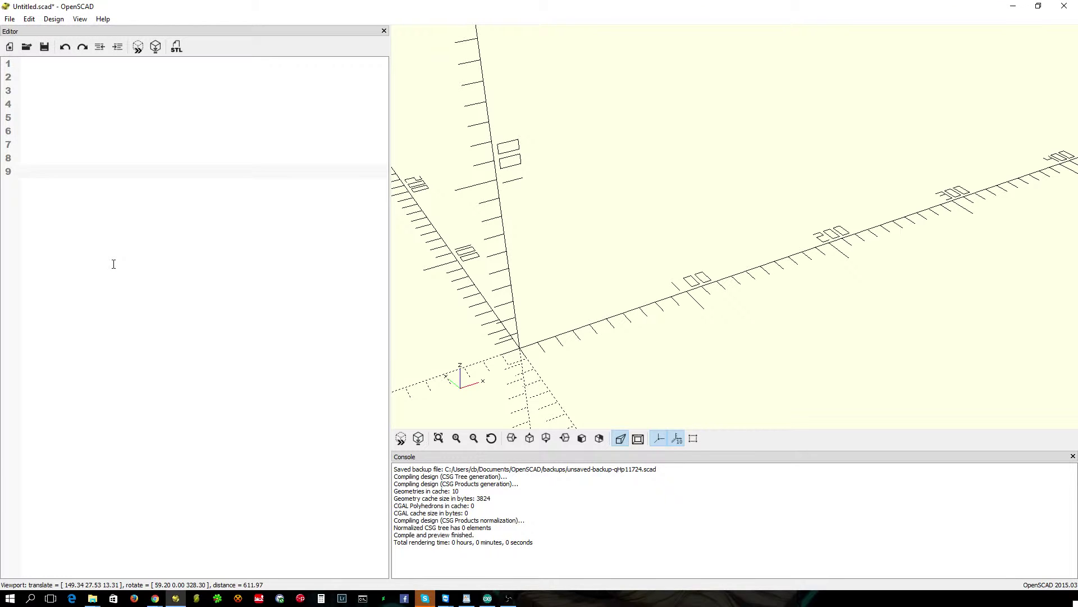
key("Return")
key("Return")
key("Return")
key("Return")
key("Return")
key("Up")
key("Up")
key("Up")
key("Up")
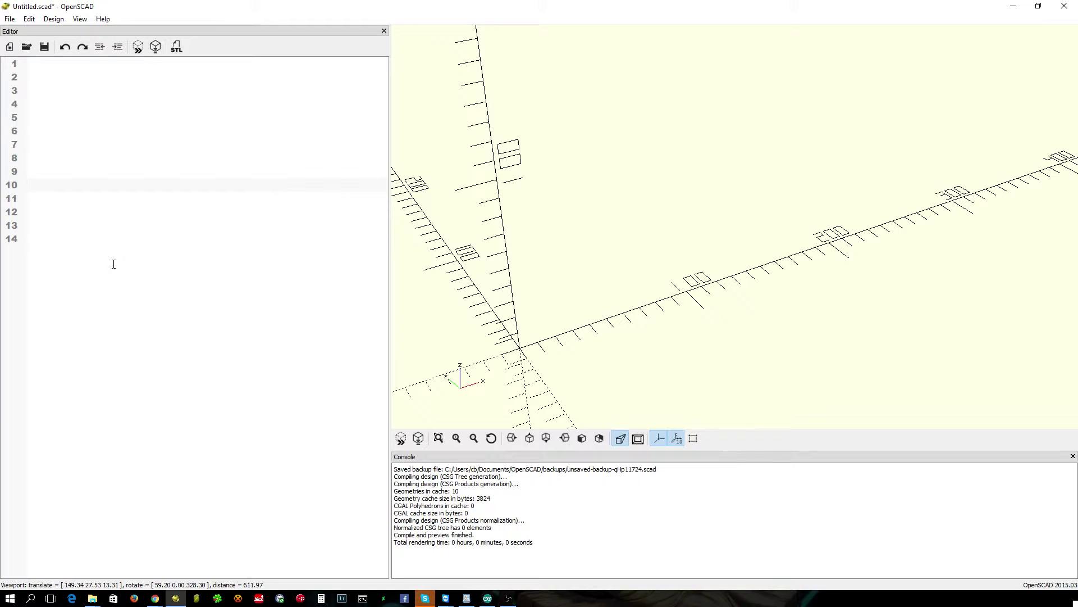
type("sq")
type("uare(")
type("100")
Write square([100,100]); on line 10, render it with F6, and orbit to inspect it
key("BackSpace")
key("BackSpace")
key("BackSpace")
key("BackSpace")
type("([100,100")
type("])")
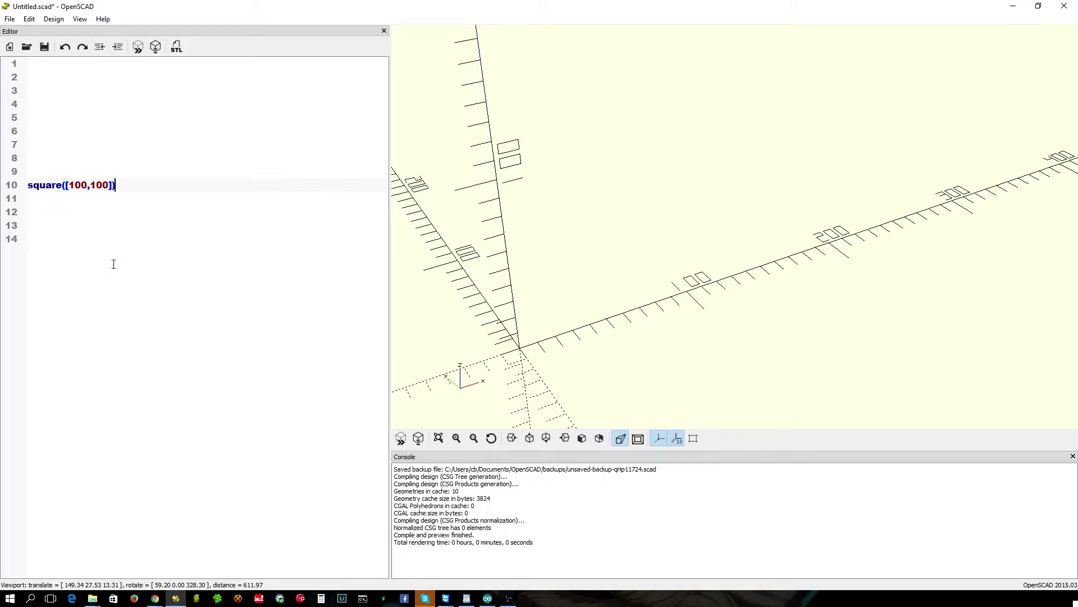
type(";")
key("F6")
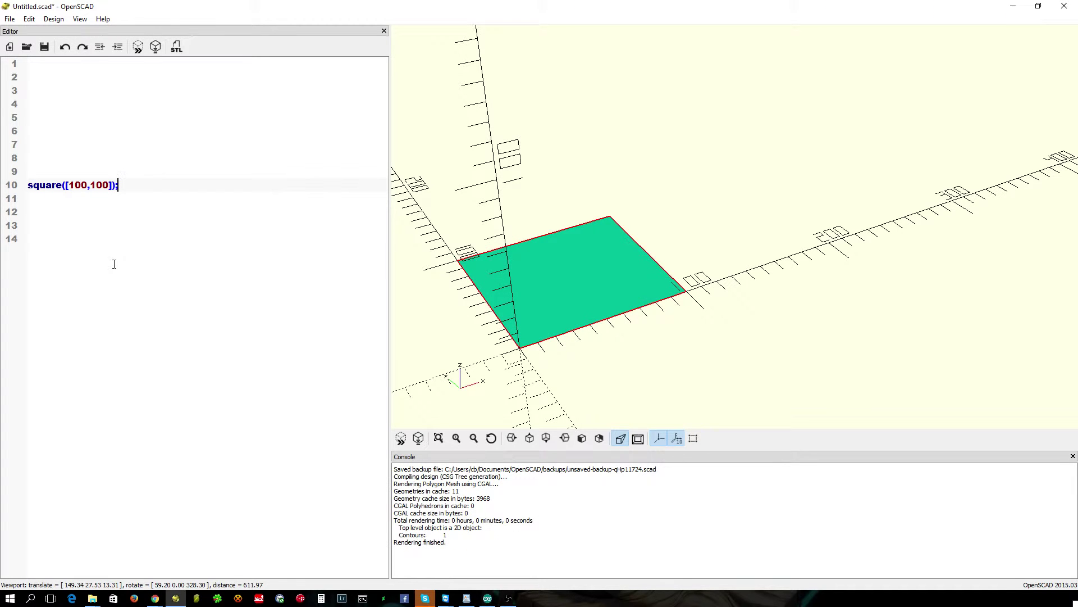
mouse_move(671, 354)
left_mouse_down()
mouse_move(681, 350)
mouse_move(657, 366)
mouse_move(667, 363)
left_mouse_up()
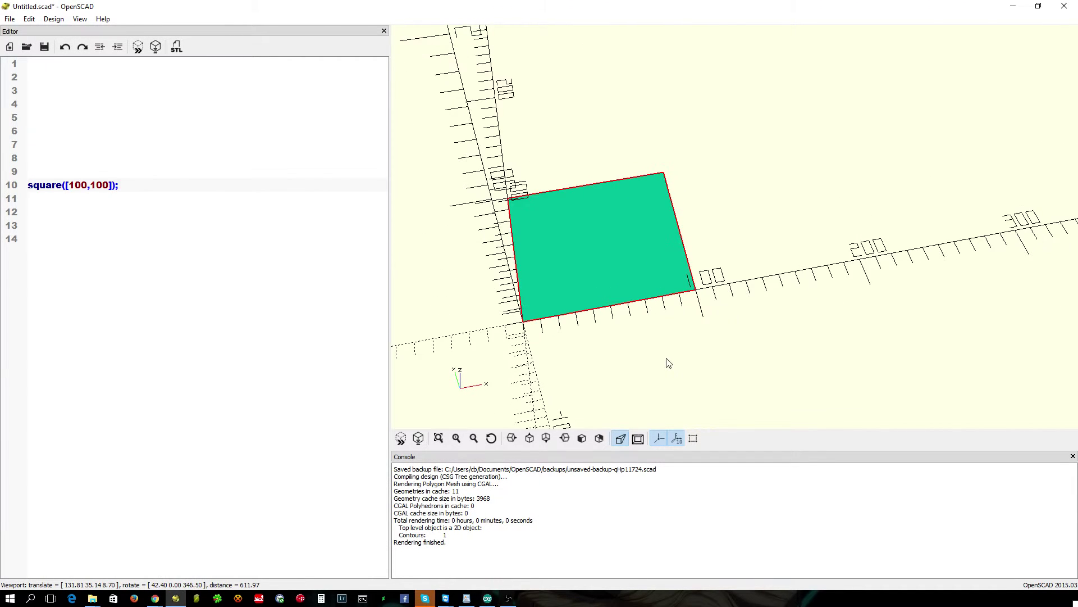
mouse_move(652, 313)
left_mouse_down()
mouse_move(657, 304)
mouse_move(670, 317)
left_mouse_up()
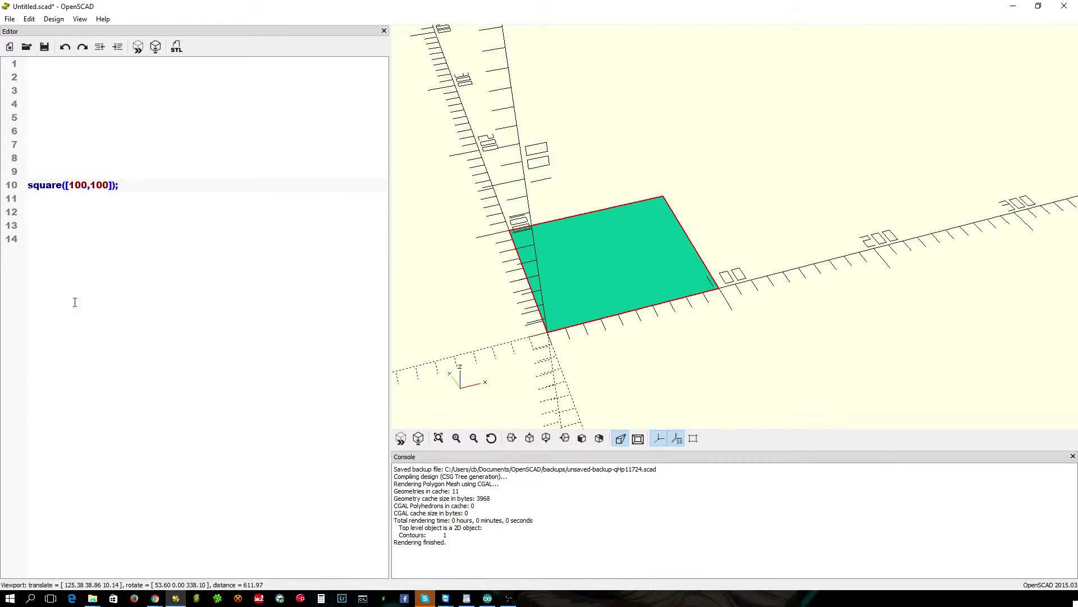
Prefix line 10's square with offset(r=10) and preview the rounded result
left_click(29, 186)
type("offset(")
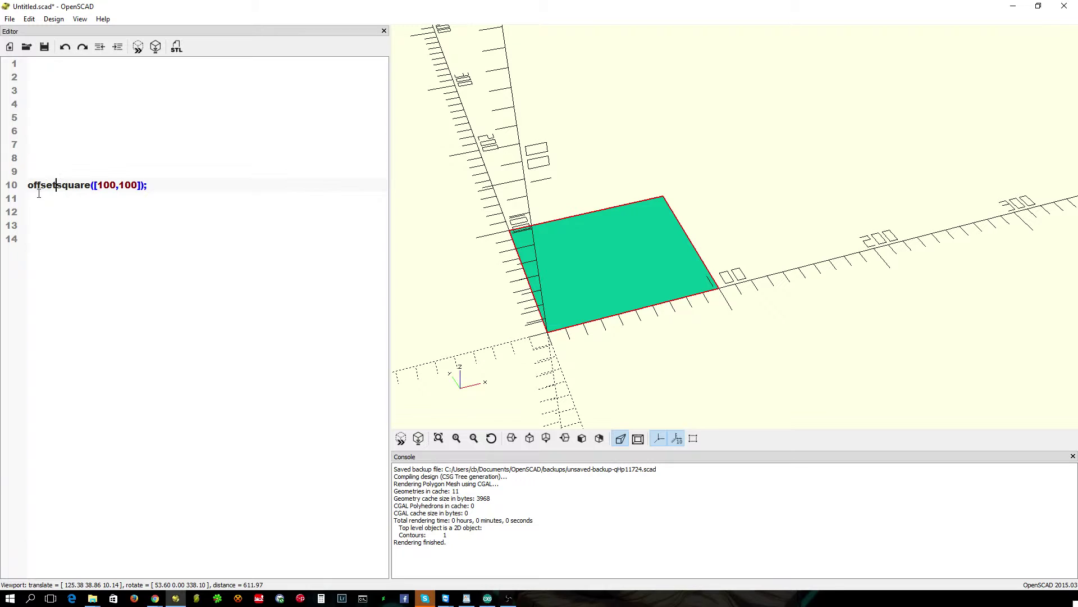
type("r")
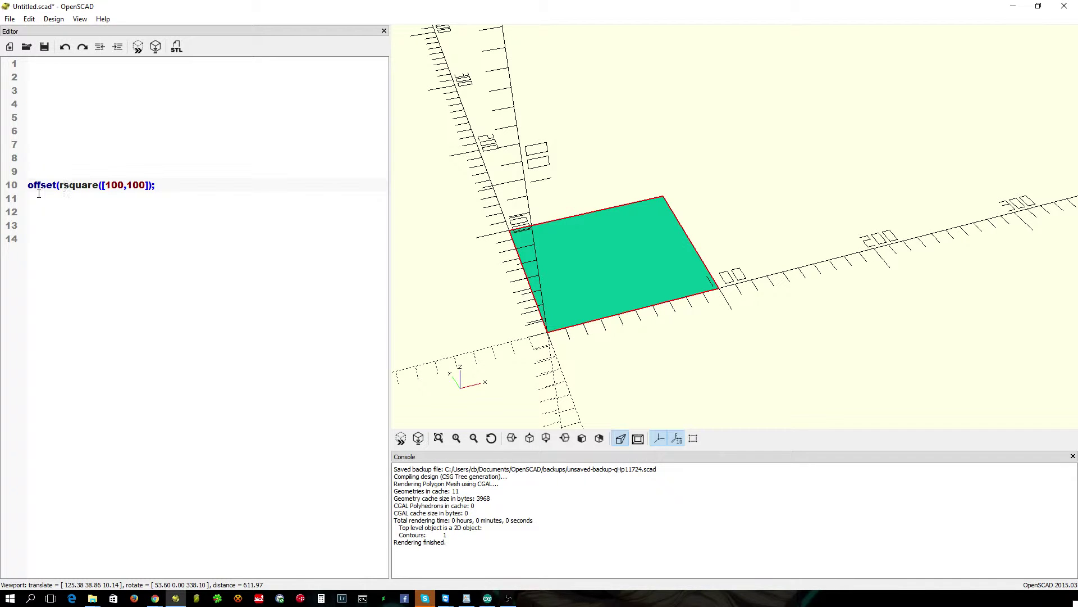
type("=5")
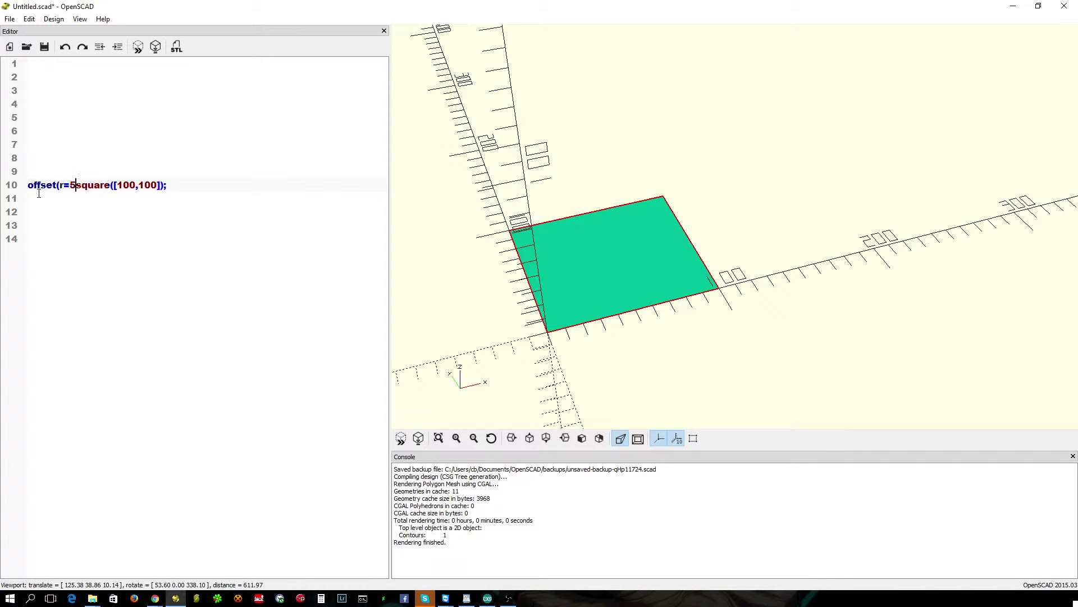
key("BackSpace")
type("10")
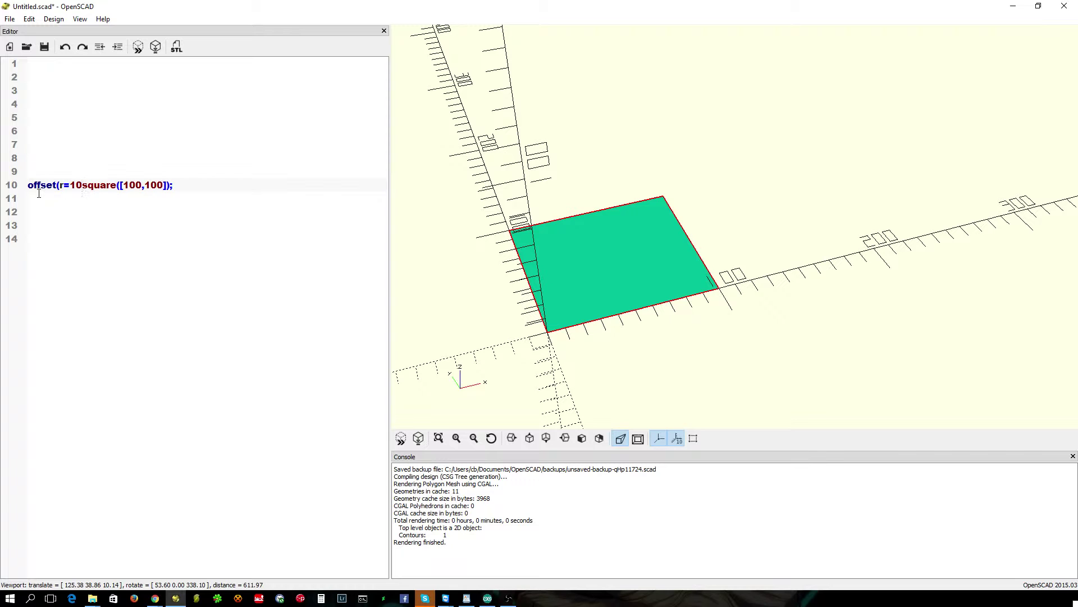
type(")")
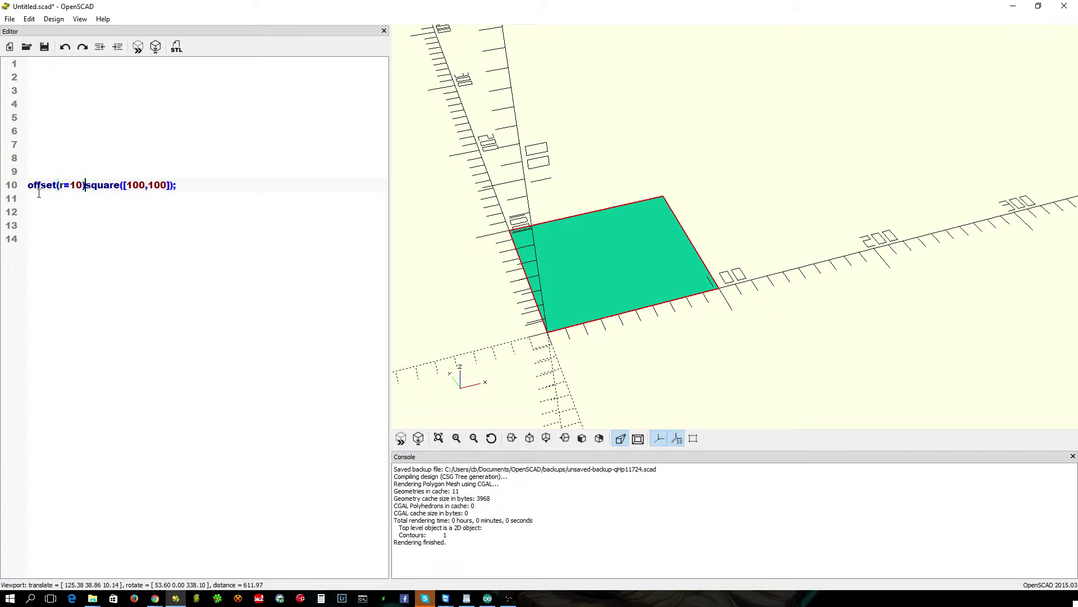
key("F5")
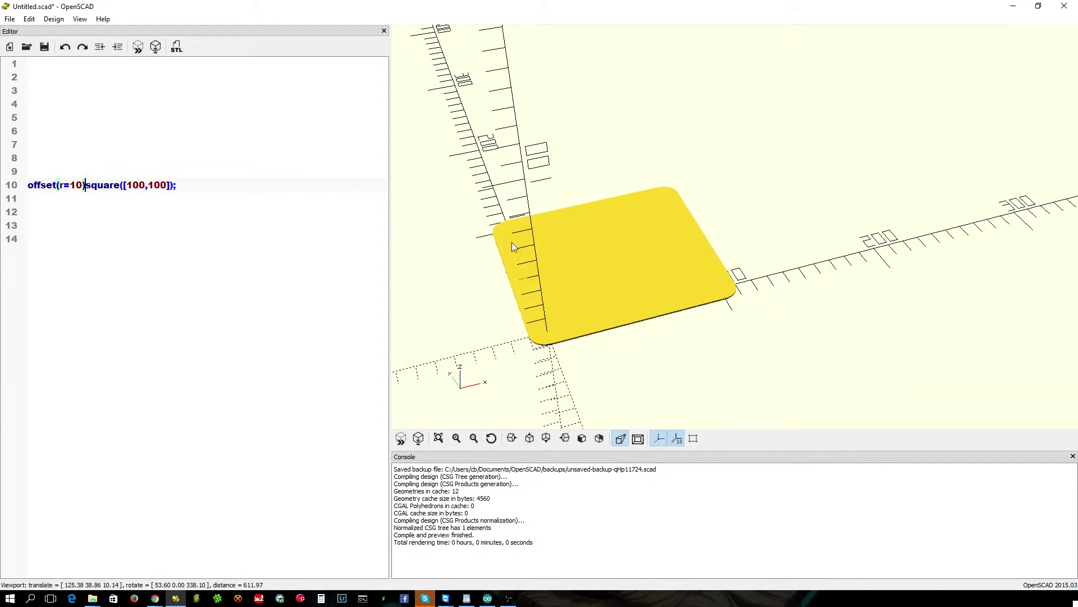
left_click_drag(619, 315, 618, 338)
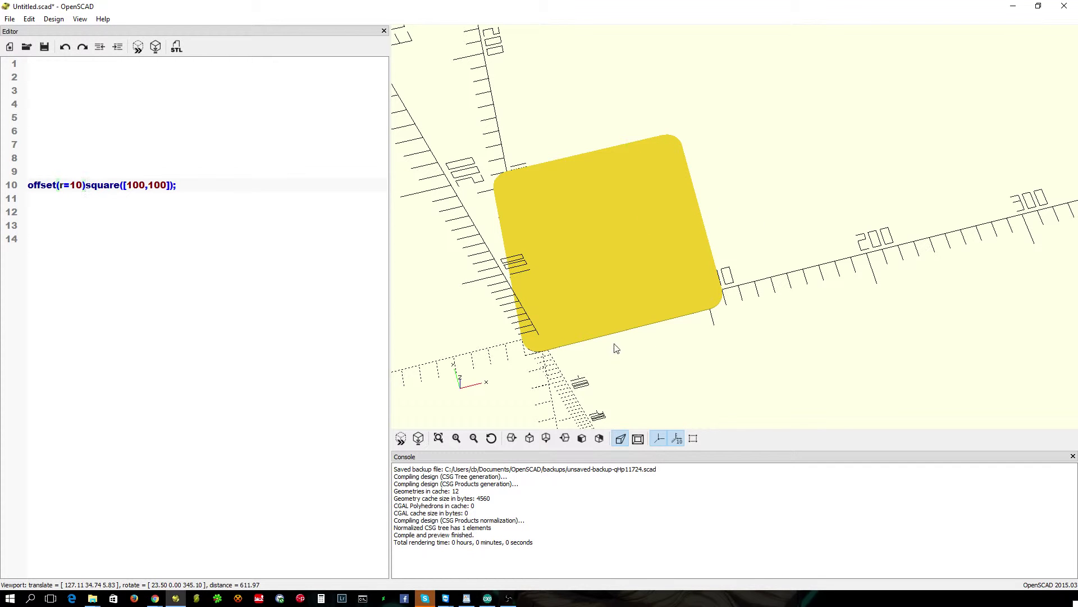
Change both square dimensions from 100 to 80 and refresh the preview
left_click_drag(616, 345, 613, 324)
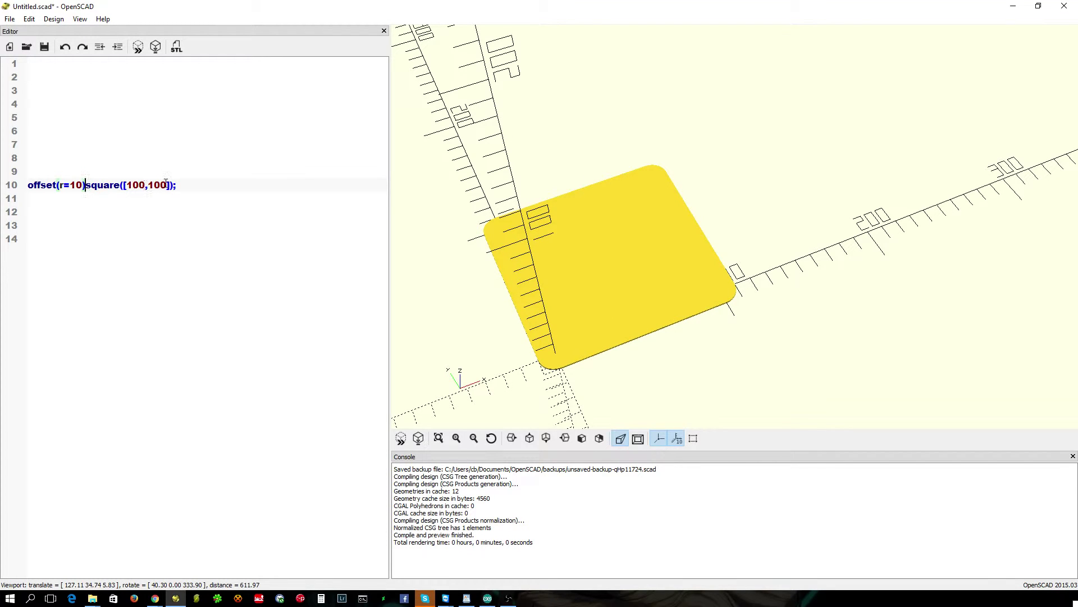
left_click_drag(144, 184, 128, 185)
type("80")
key("BackSpace")
key("BackSpace")
key("BackSpace")
type("80")
key("F5")
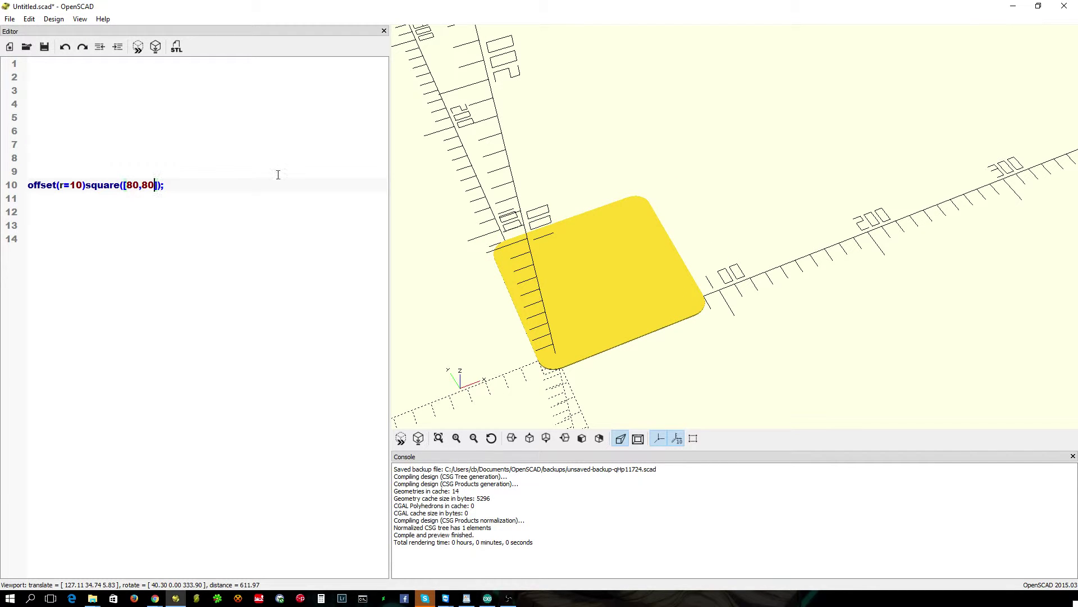
right_click_drag(672, 381, 634, 260)
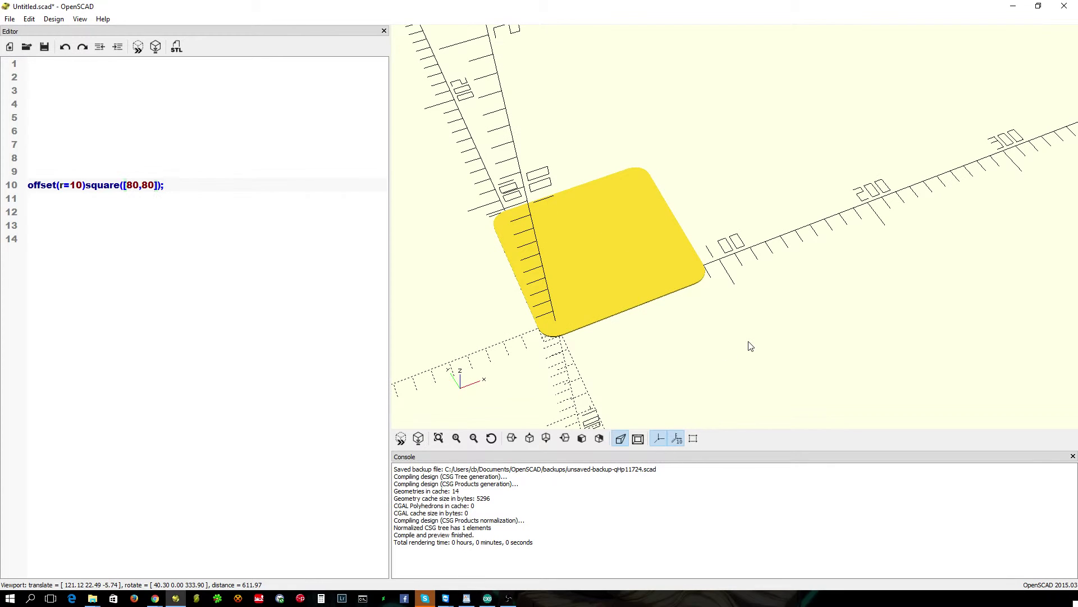
left_click(28, 185)
type("line")
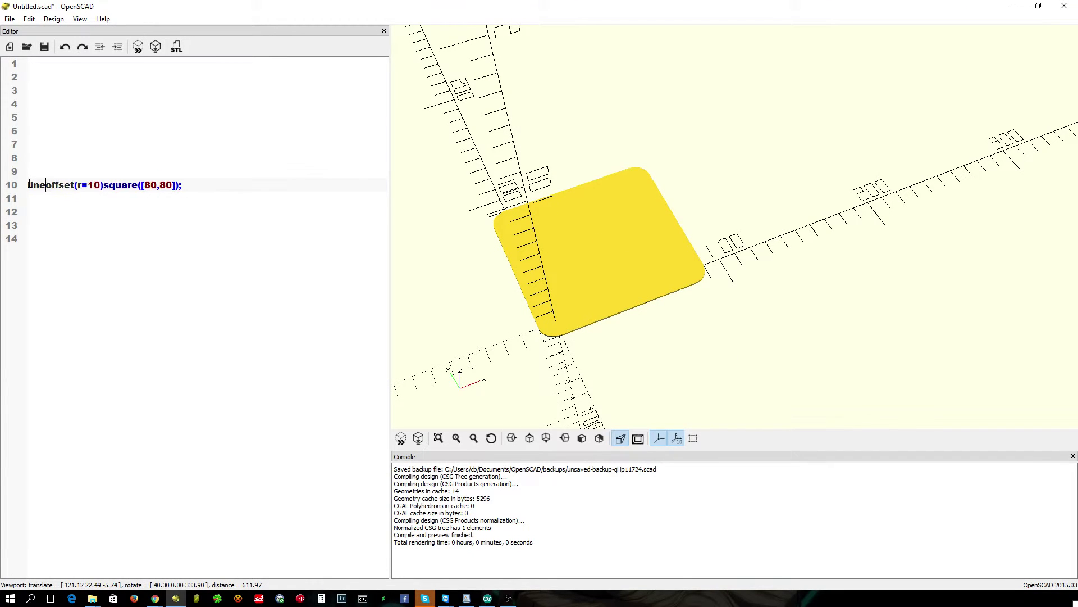
type("ar_ext")
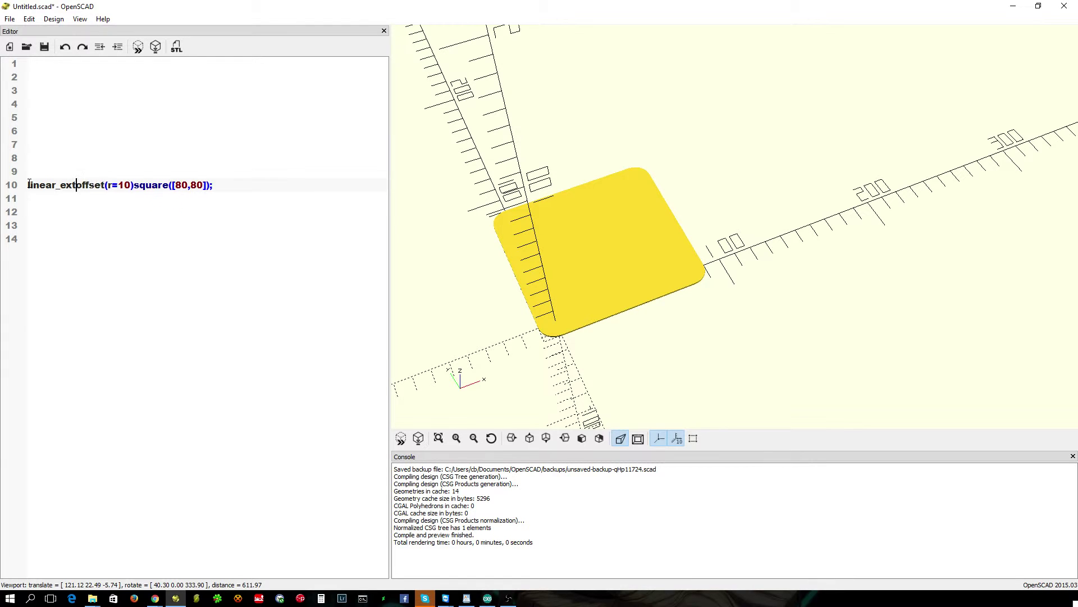
type("rude(")
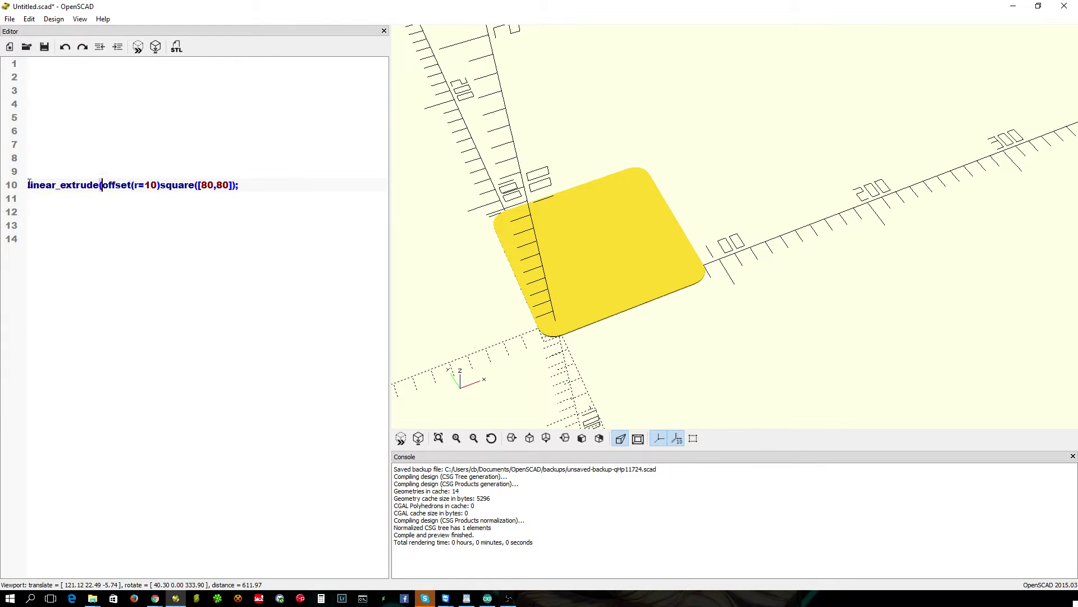
type("=h")
Wrap line 10 in linear_extrude(h=10) and preview the solid rounded block
key("BackSpace")
key("BackSpace")
type("h=")
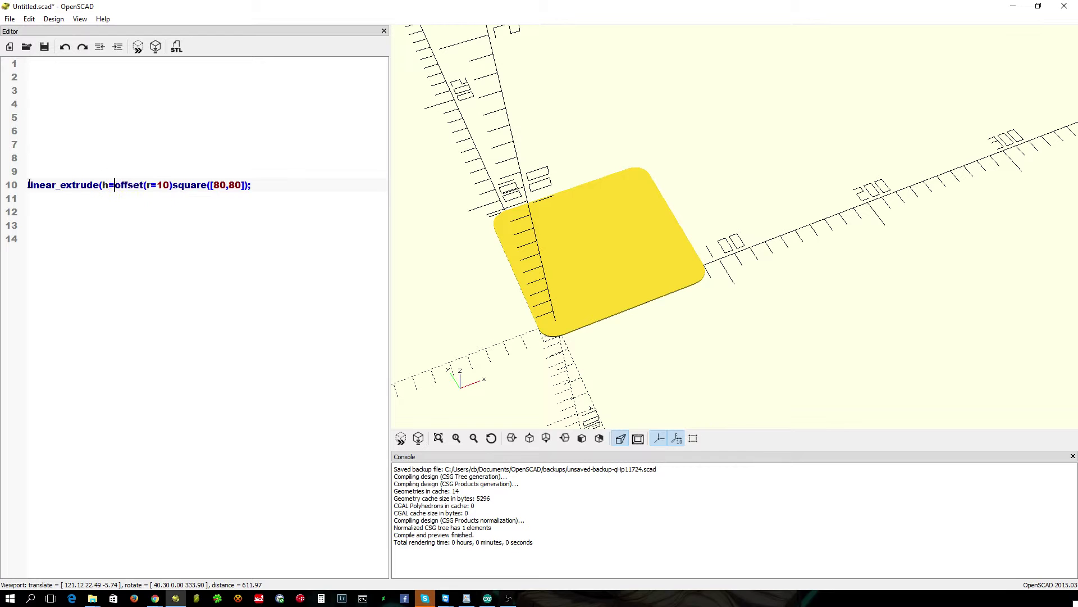
type("10)")
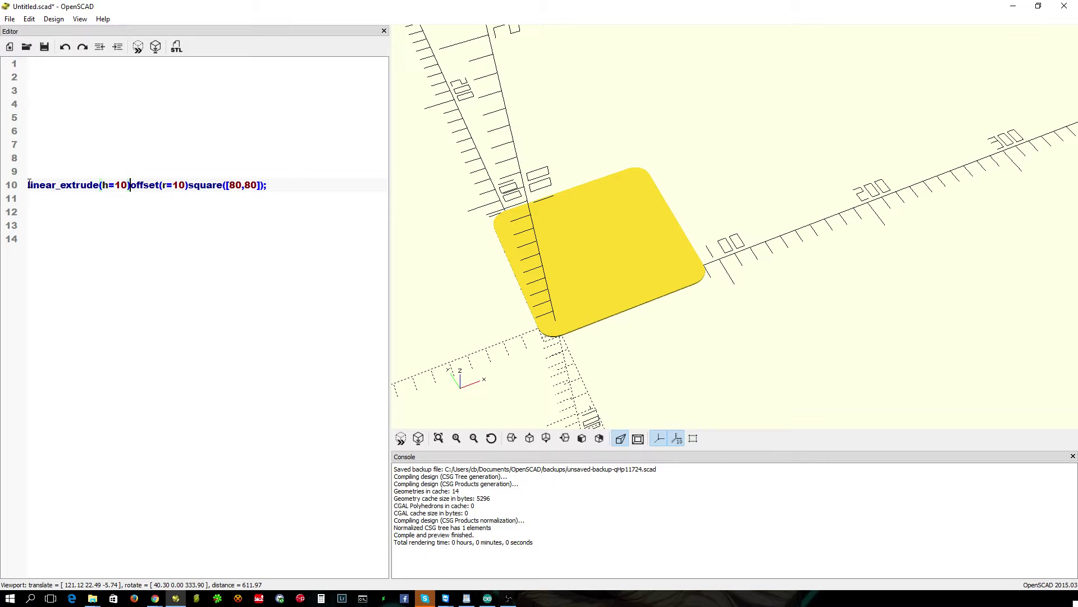
key("F5")
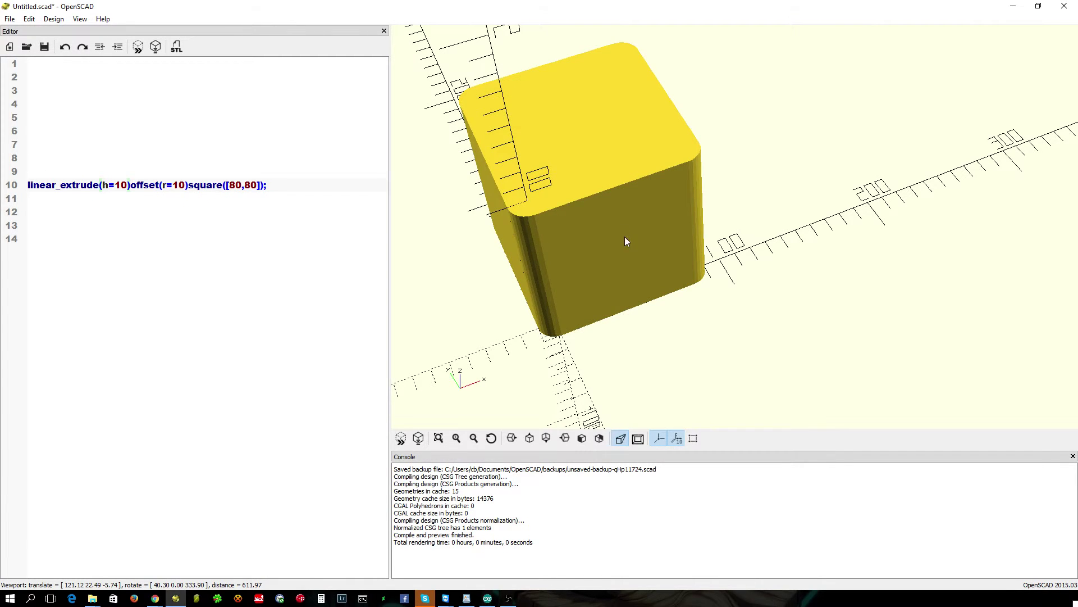
scroll(625, 238, "down", 5)
left_click_drag(640, 232, 625, 251)
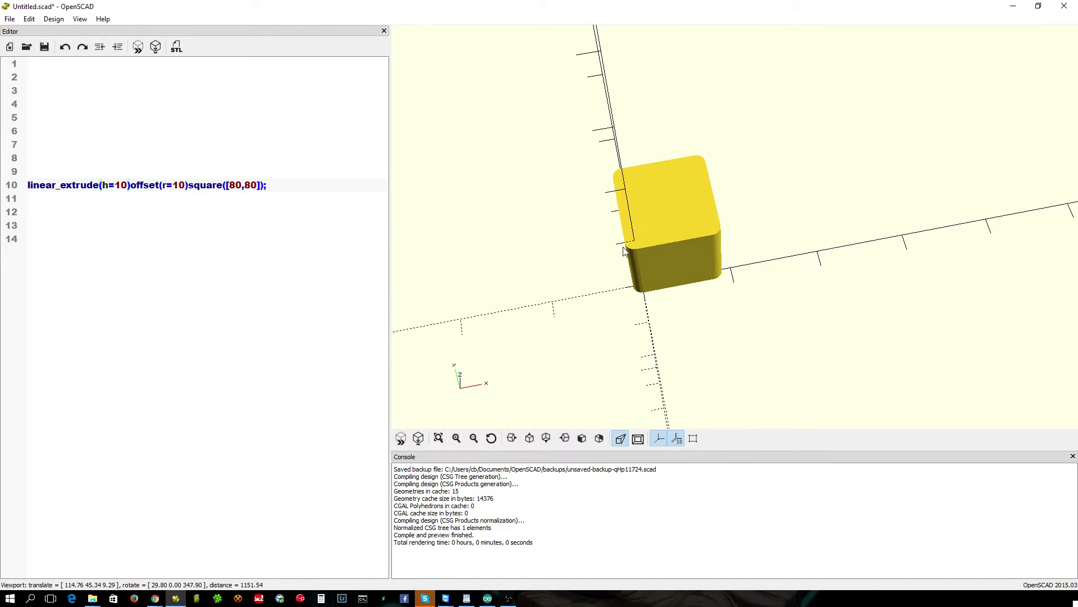
scroll(624, 251, "down", 1)
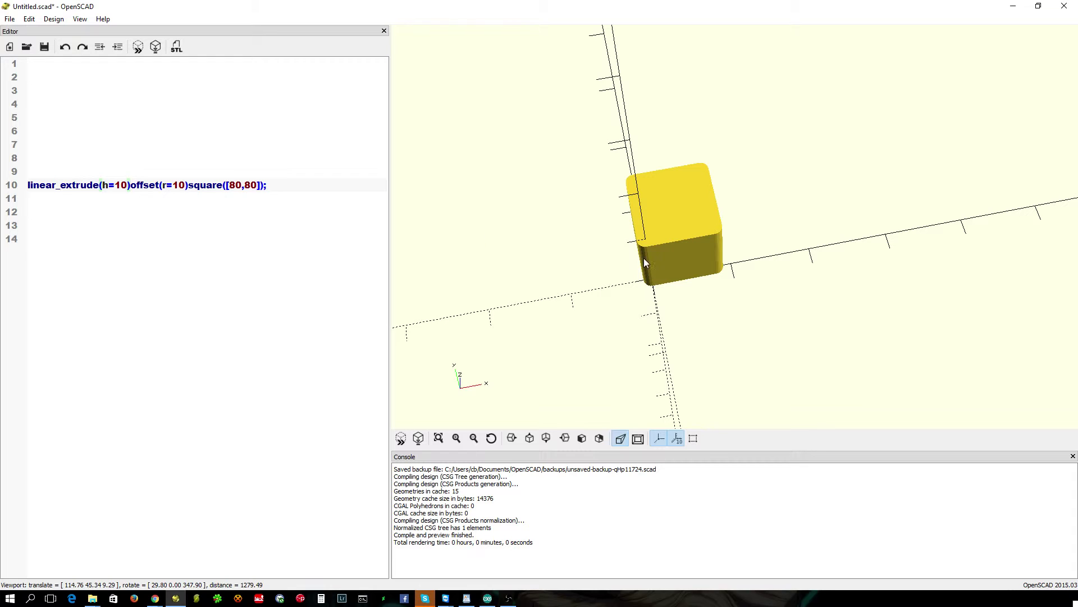
left_click(53, 202)
right_click_drag(608, 257, 588, 256)
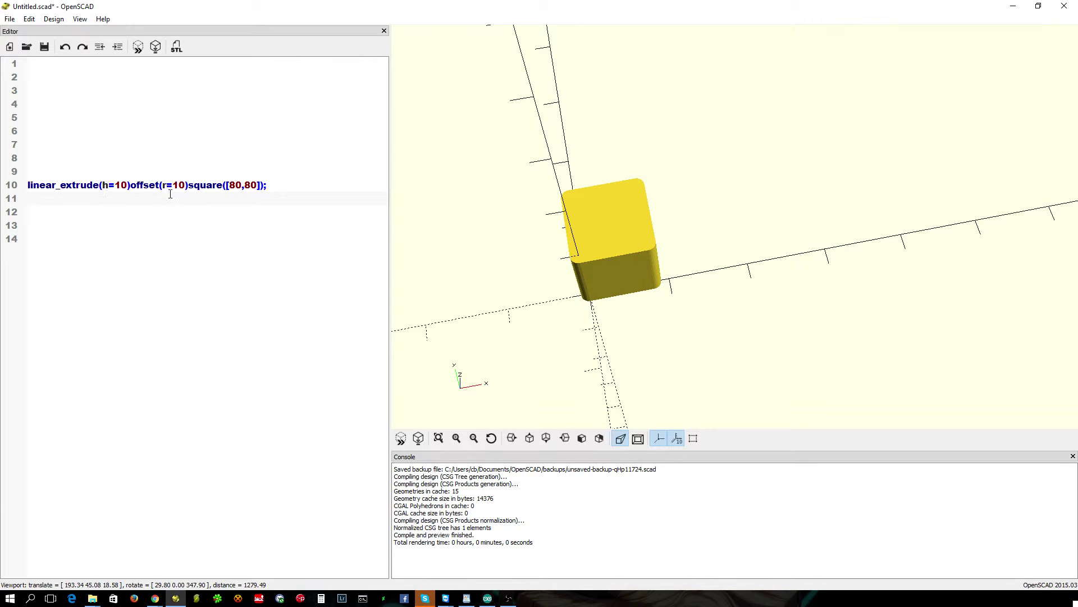
Copy line 10's code and paste it onto line 11
left_click_drag(281, 183, 28, 184)
right_click(47, 187)
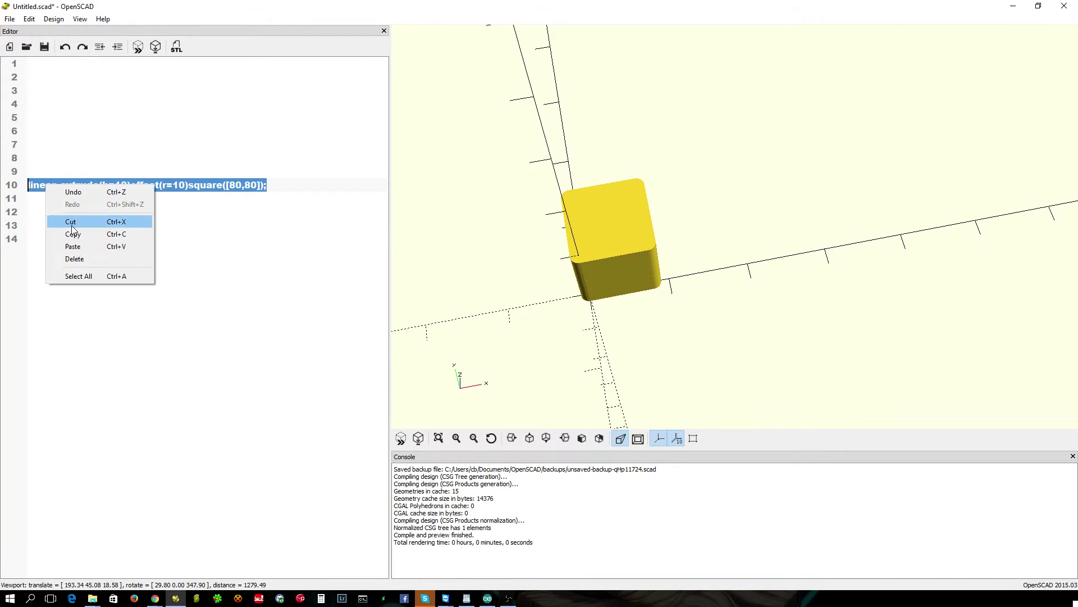
left_click(74, 233)
left_click(47, 203)
right_click(42, 199)
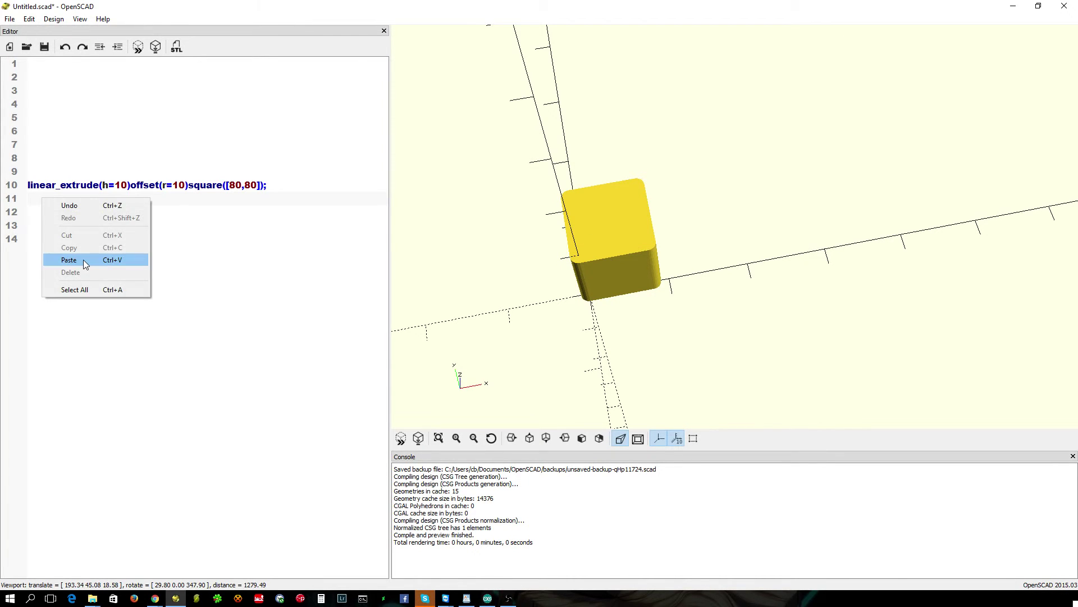
left_click(72, 255)
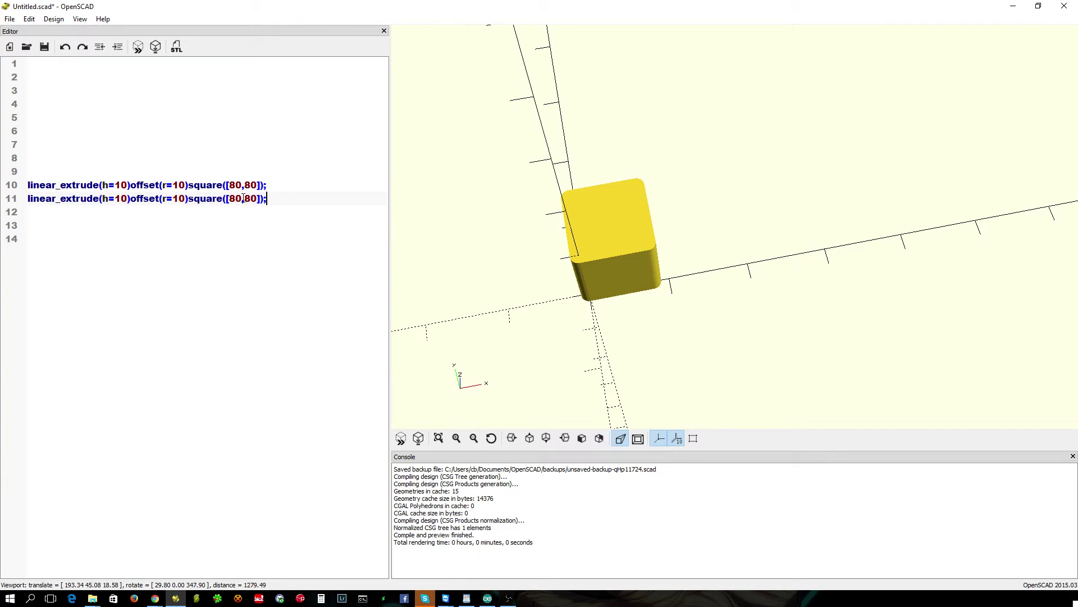
type("1")
Change line 11's square to [180,40] and preview the L-shaped block
key("F5")
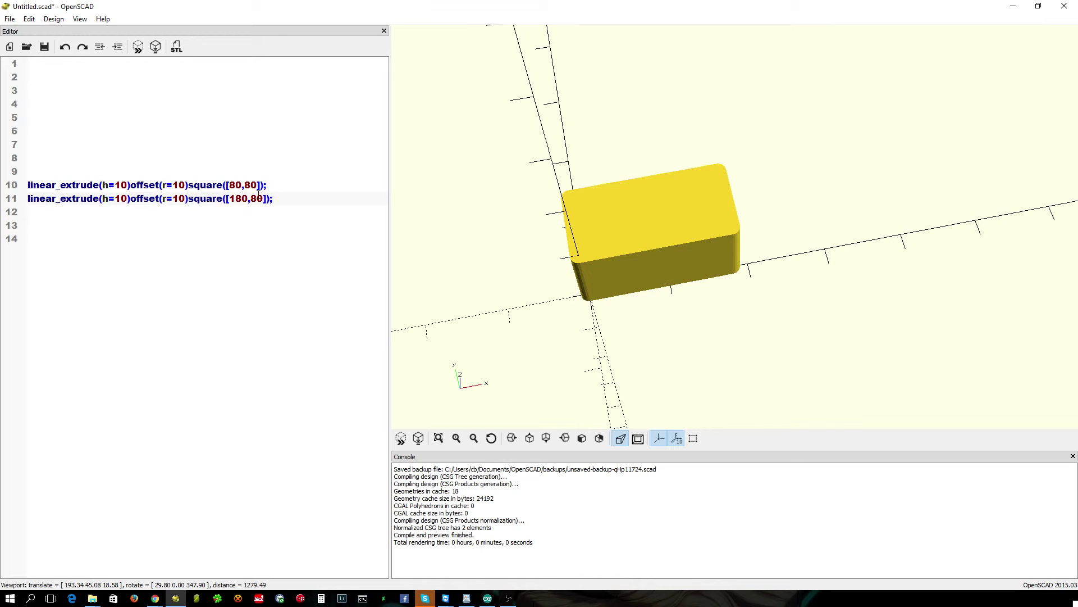
left_click(256, 198)
key("BackSpace")
type("4")
key("F5")
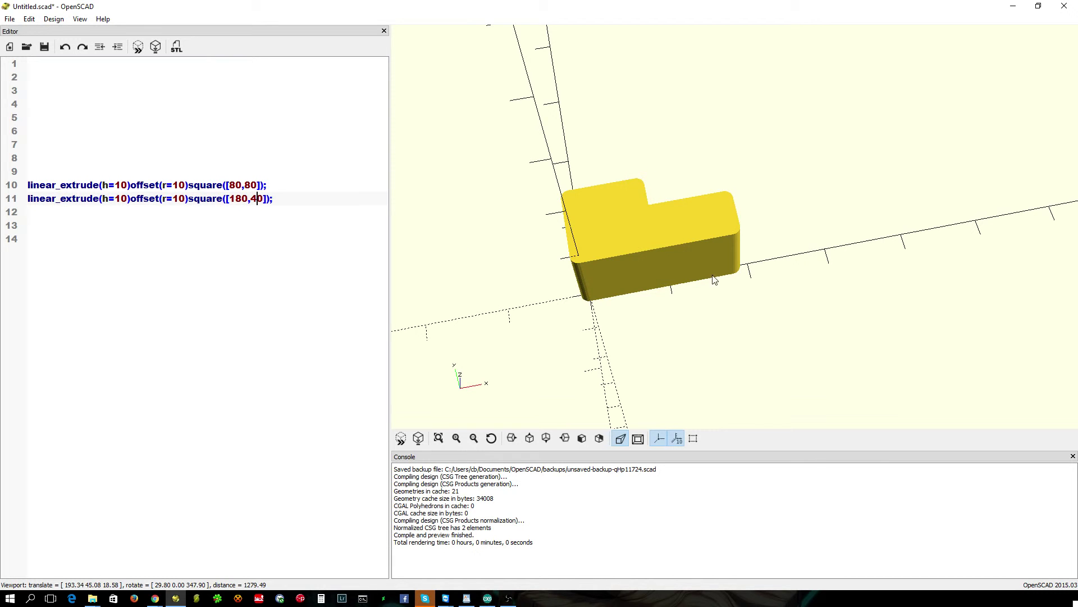
right_click_drag(730, 287, 719, 268)
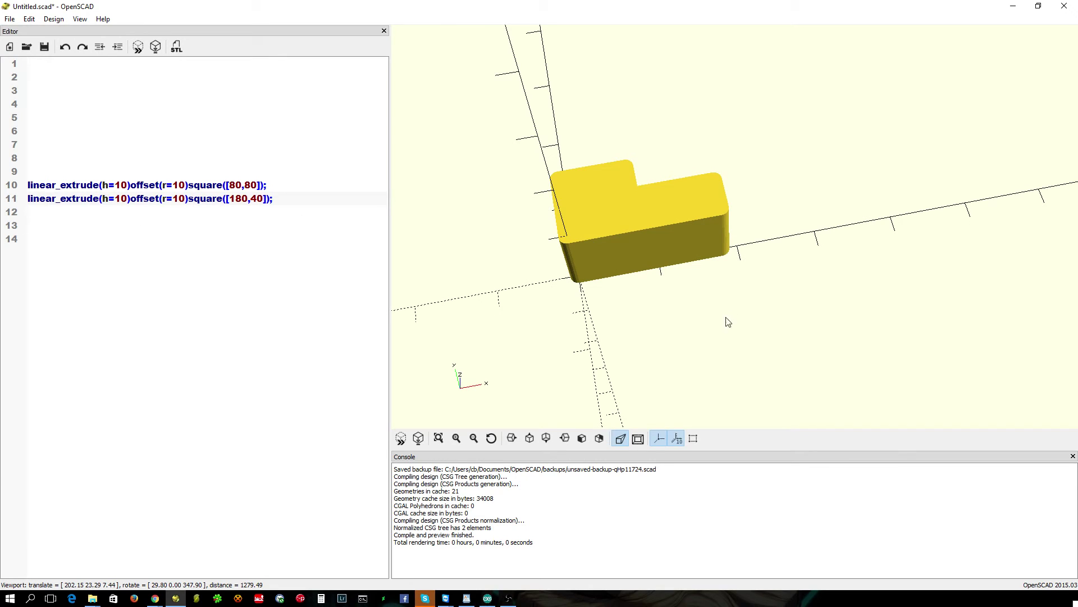
left_click_drag(720, 310, 722, 345)
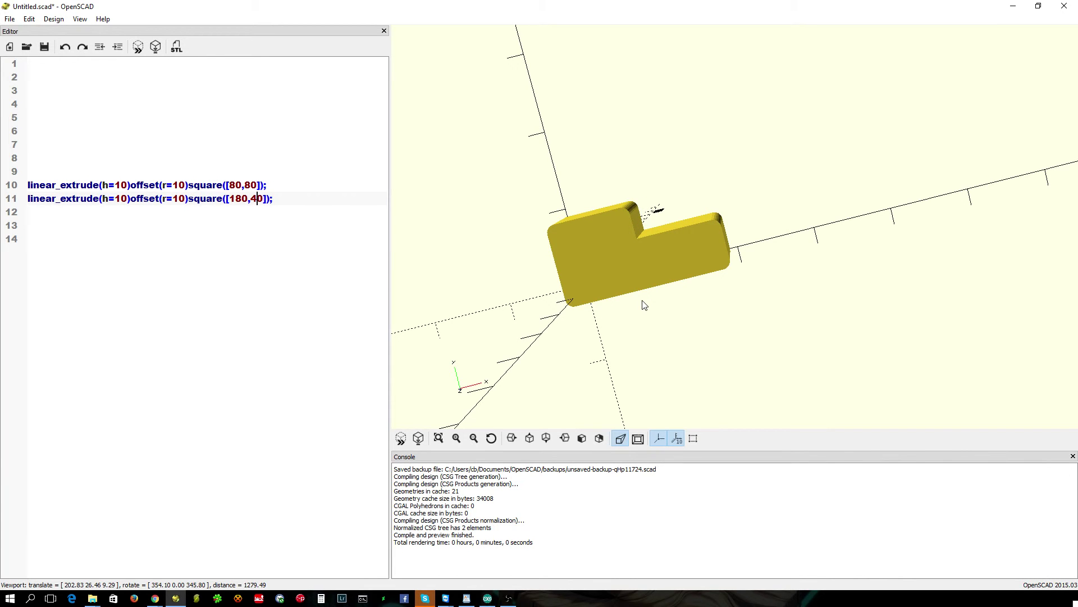
left_click_drag(648, 372, 649, 298)
scroll(691, 279, "up", 3)
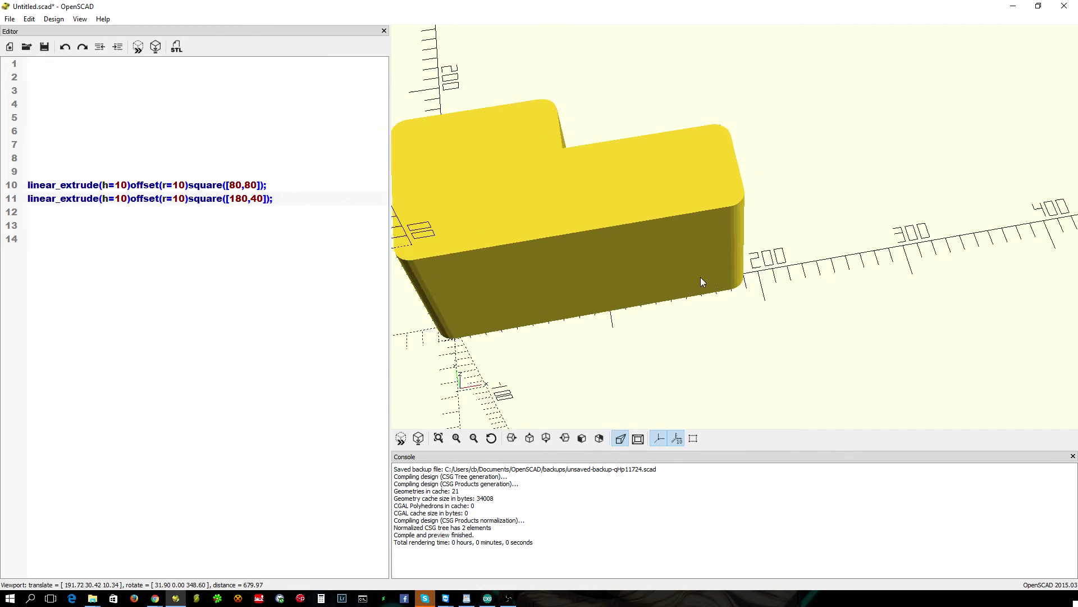
mouse_move(700, 277)
right_mouse_down()
mouse_move(721, 282)
mouse_move(707, 272)
right_mouse_up()
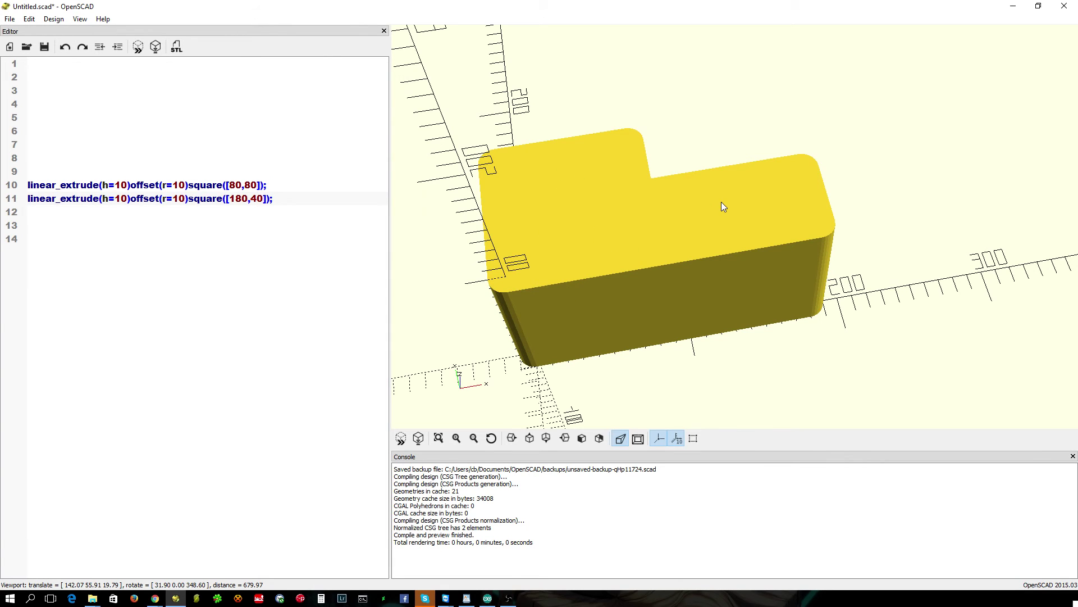
scroll(722, 202, "up", 1)
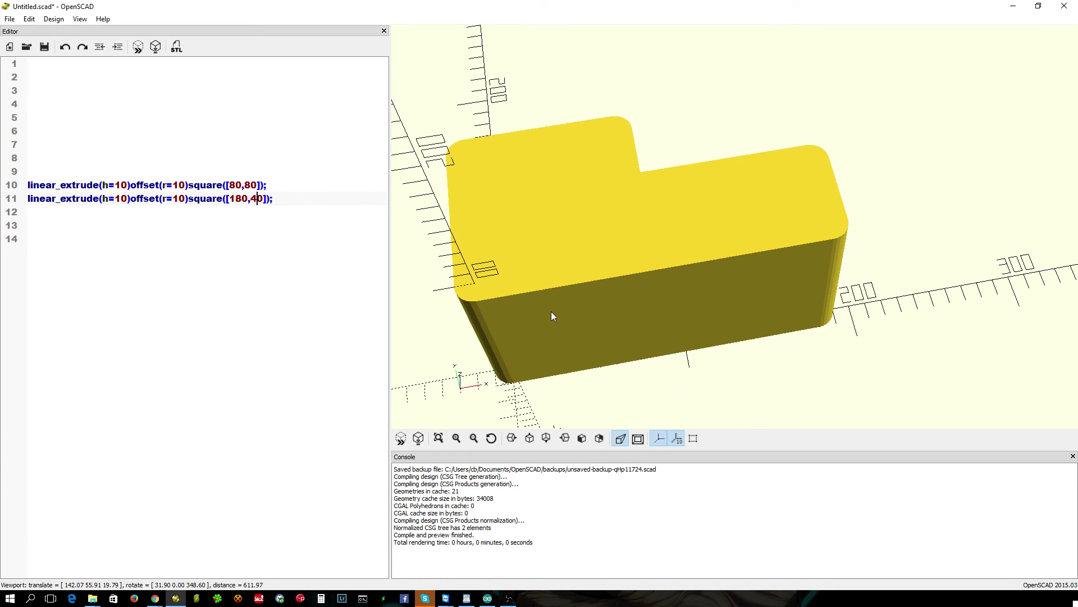
mouse_move(474, 340)
left_mouse_down()
mouse_move(503, 307)
mouse_move(475, 316)
left_mouse_up()
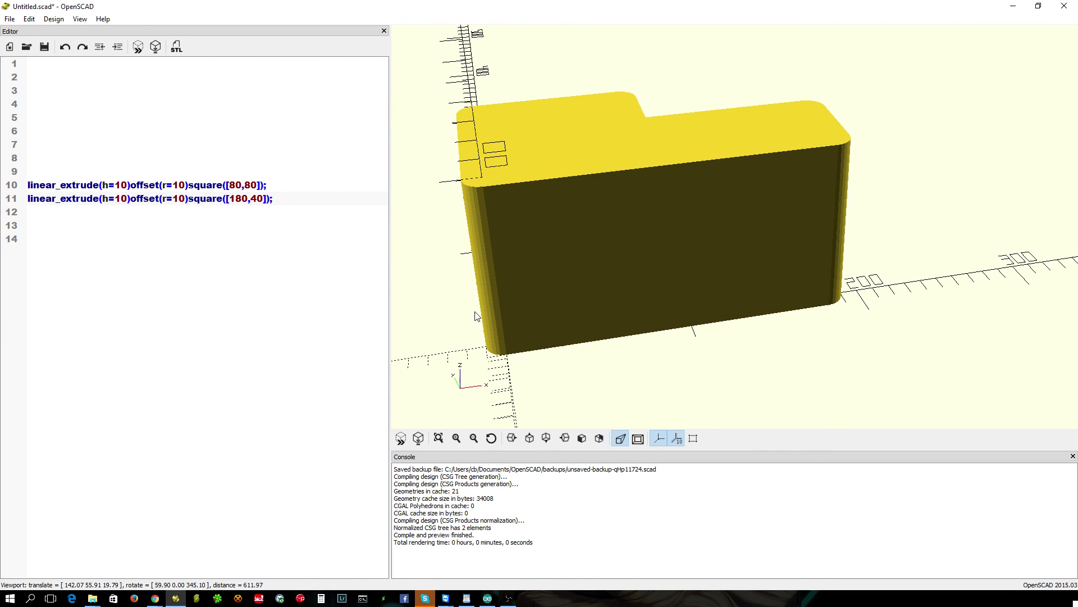
scroll(499, 269, "down", 3)
mouse_move(500, 269)
left_mouse_down()
mouse_move(510, 275)
mouse_move(504, 289)
left_mouse_up()
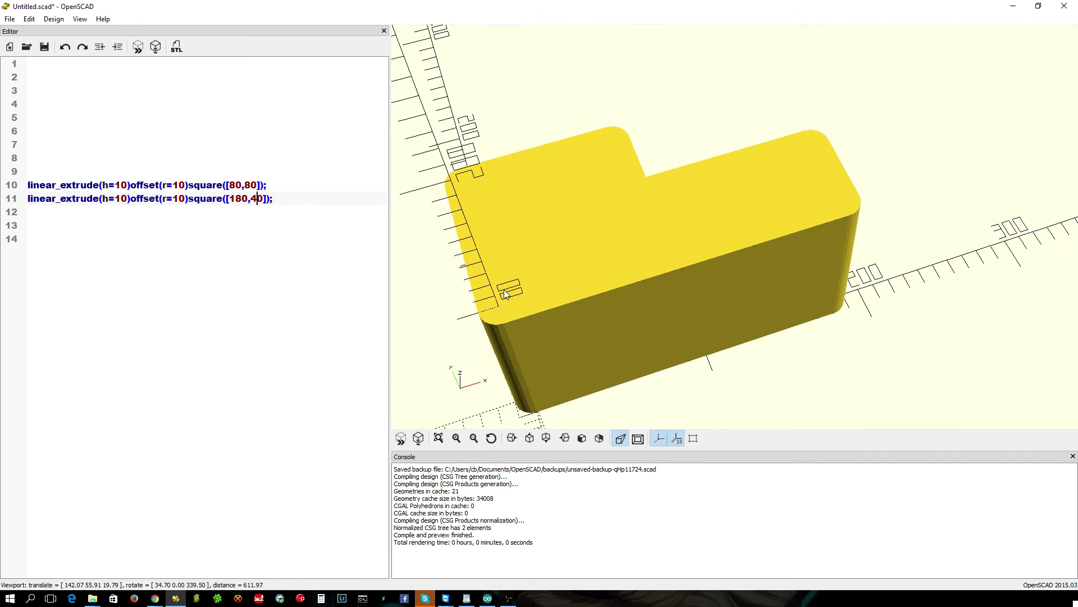
scroll(504, 289, "down", 2)
mouse_move(625, 266)
left_mouse_down()
mouse_move(667, 273)
mouse_move(658, 308)
mouse_move(667, 253)
left_mouse_up()
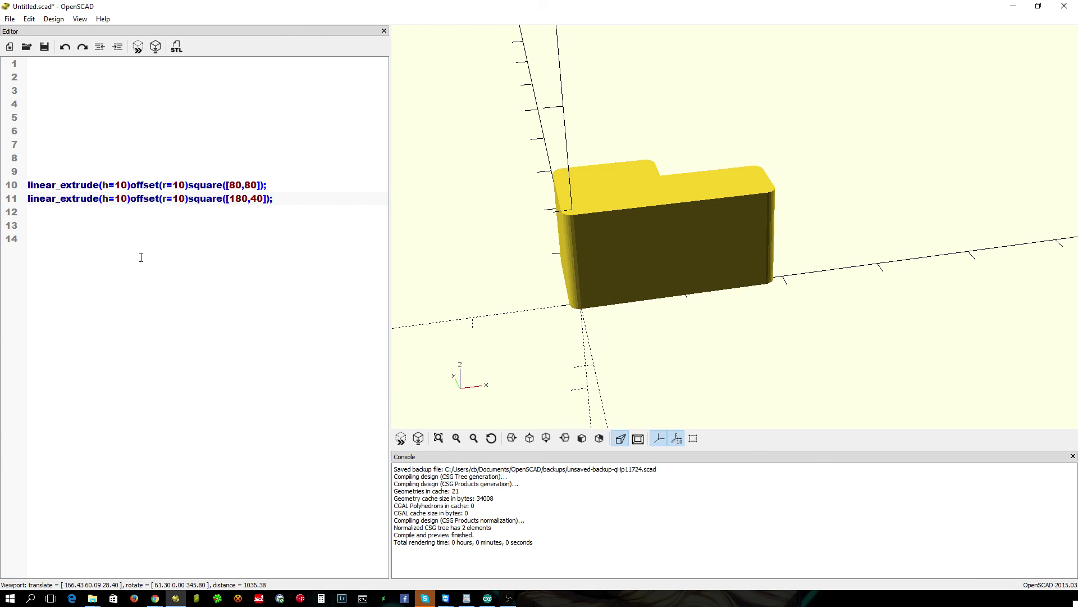